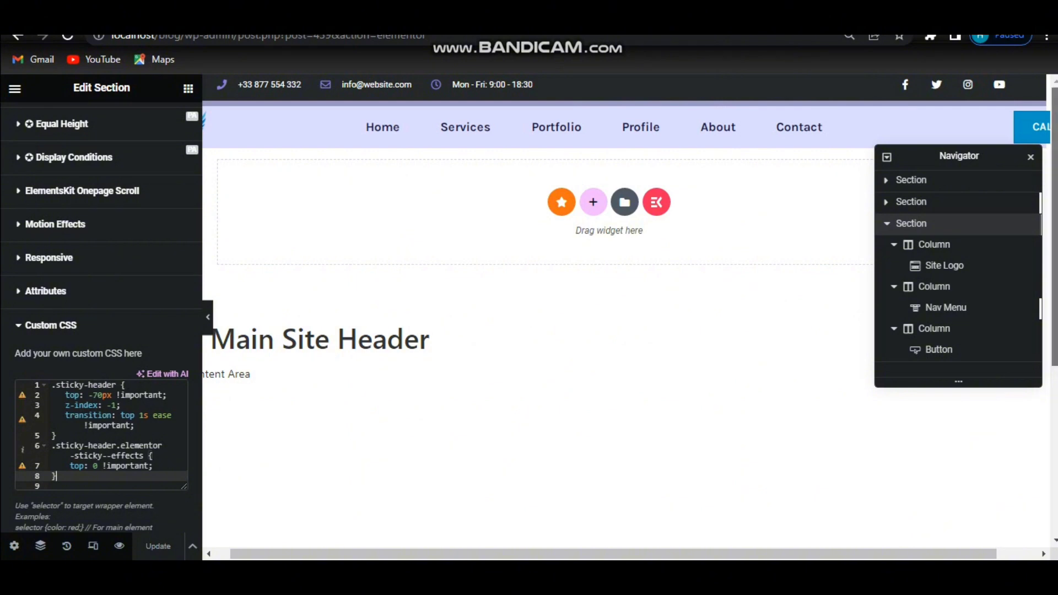
Step: Examine how the existing header with the custom sticky CSS behaves along the length of the page
scroll(628, 309, "down", 1)
scroll(1053, 357, "down", 5)
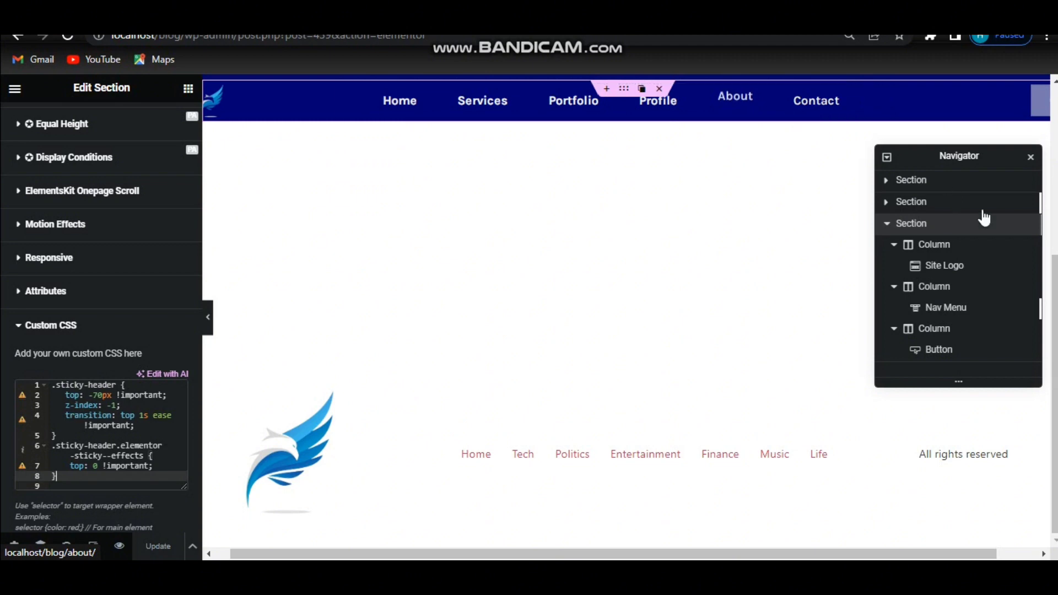
mouse_move(1055, 296)
left_mouse_down()
mouse_move(1055, 128)
mouse_move(1054, 297)
left_mouse_up()
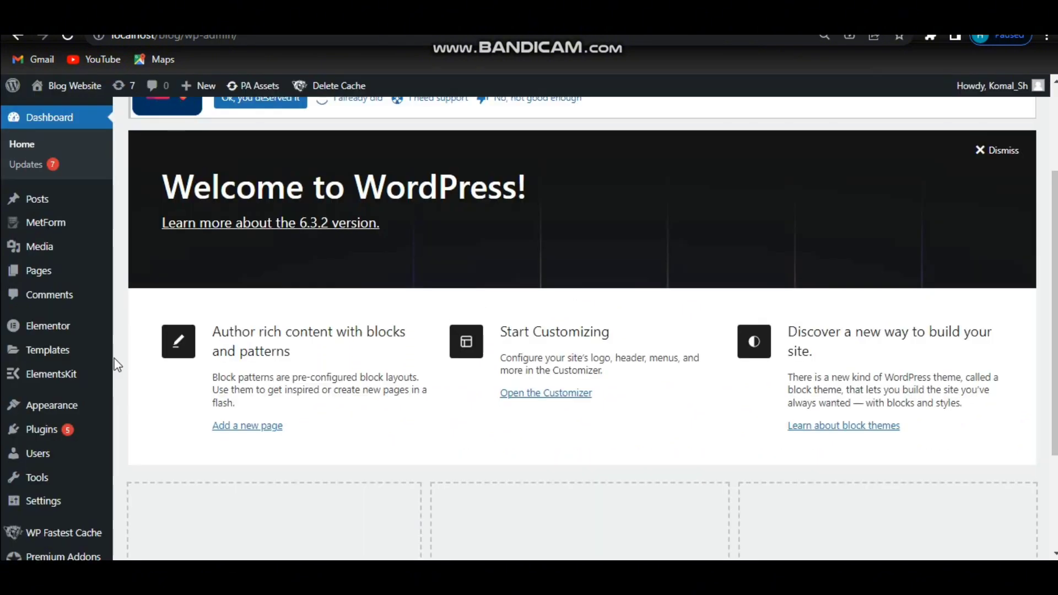
Step: Open the Theme Builder among the site's templates from the WordPress dashboard
mouse_move(55, 350)
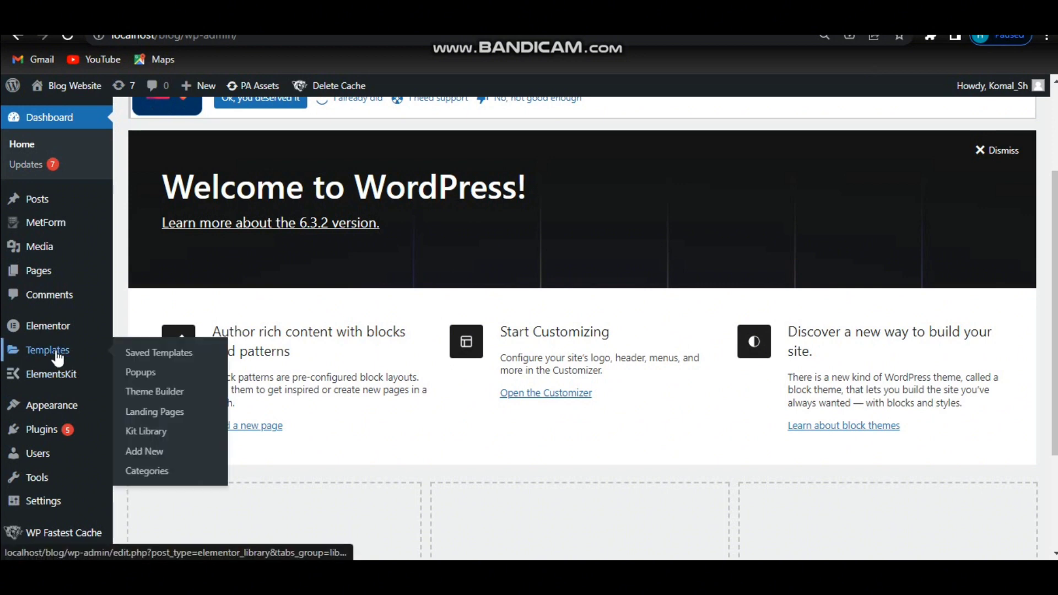
left_click(156, 394)
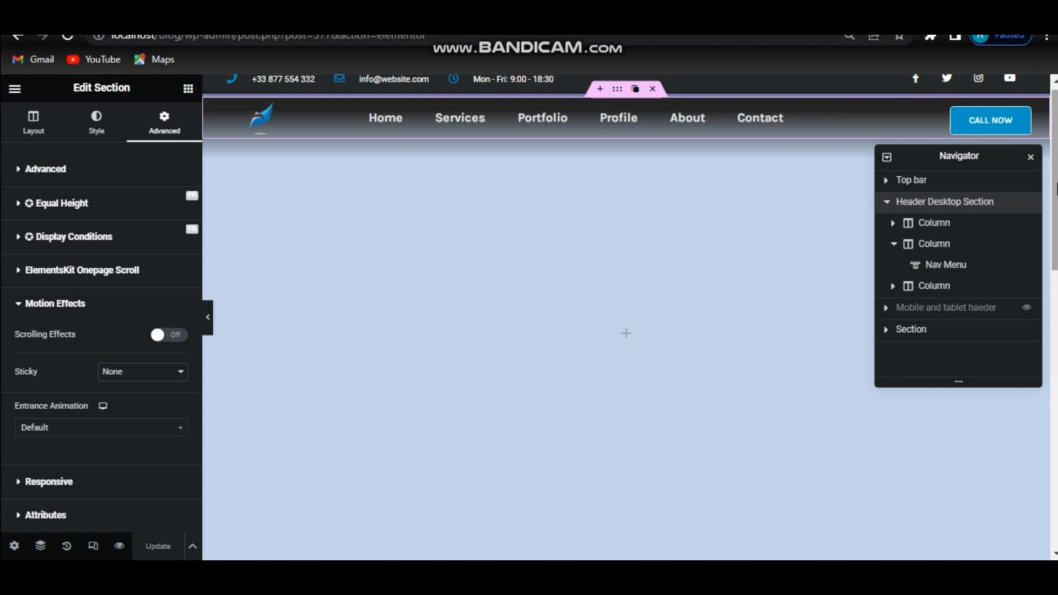
Step: Set the bottom margin of the Header Desktop Section to -66 px
left_click_drag(1054, 187, 1054, 124)
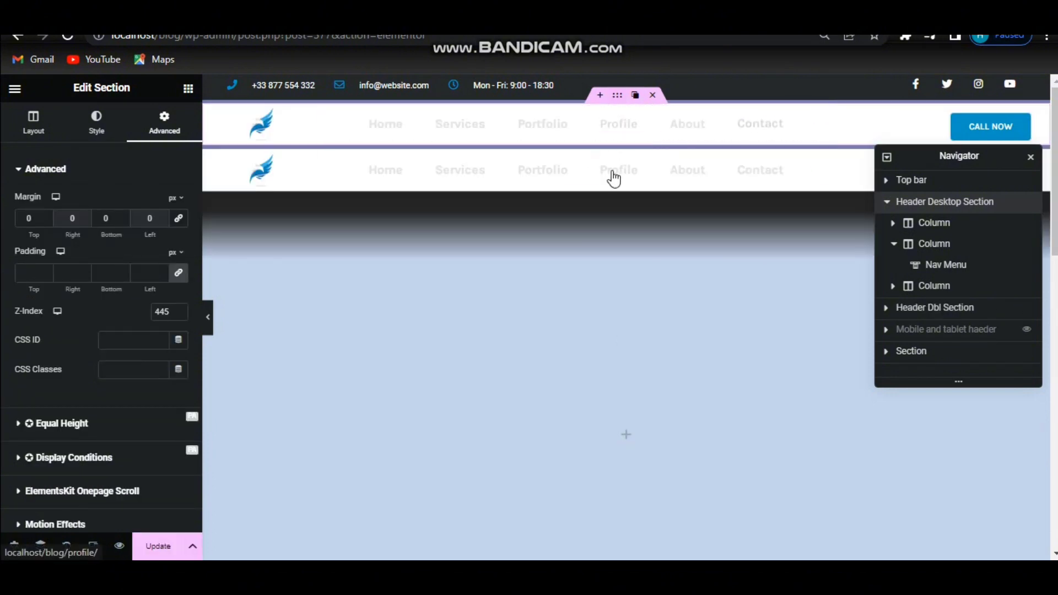
left_click(615, 96)
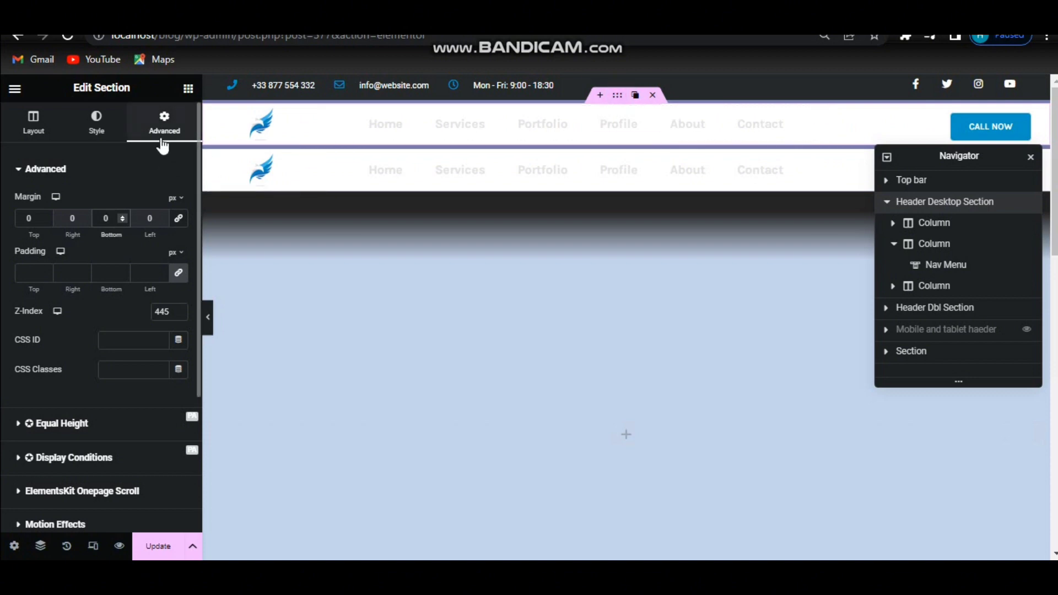
left_click(110, 219)
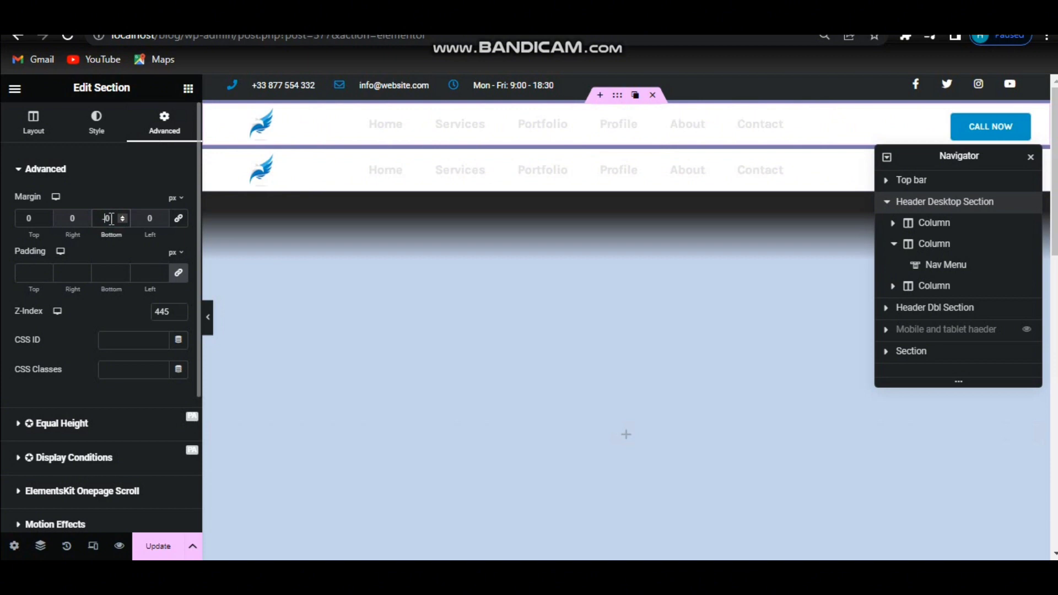
type("-66")
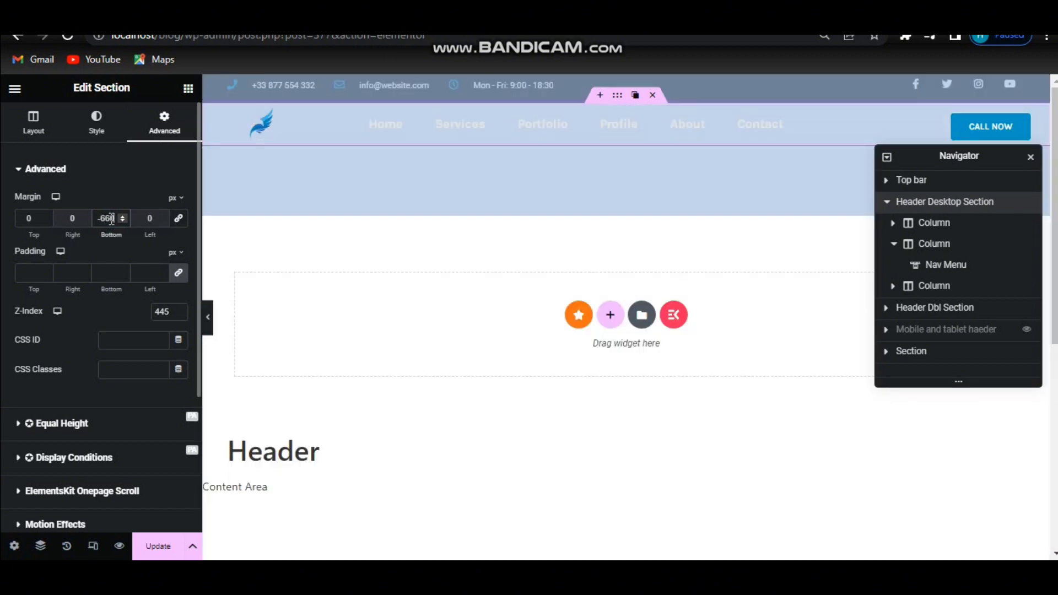
key("Delete")
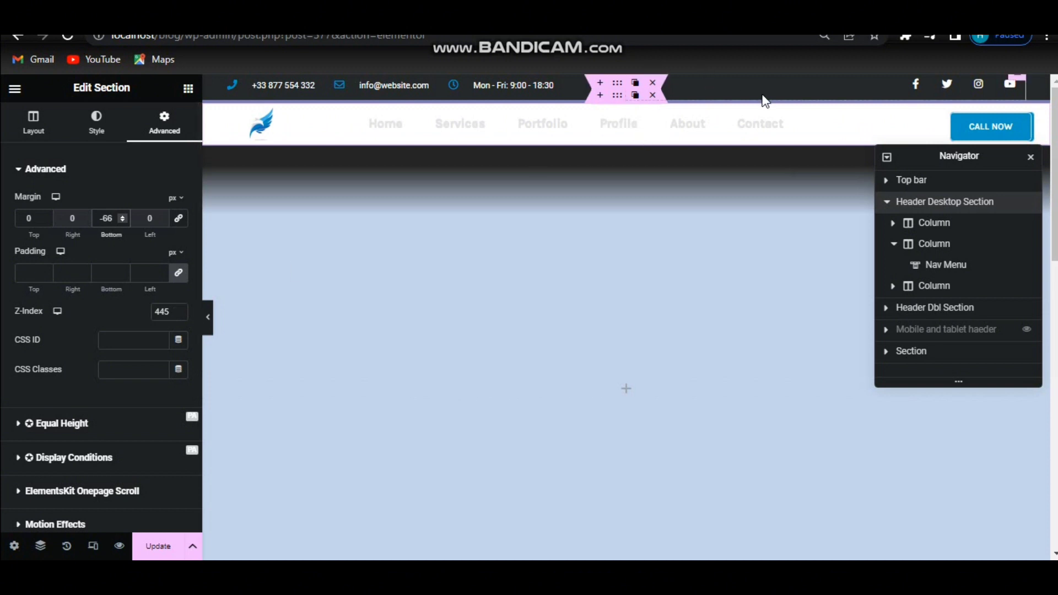
Step: Set the bottom margin of the duplicated Header Dbl Section to -66 px
double_click(928, 308)
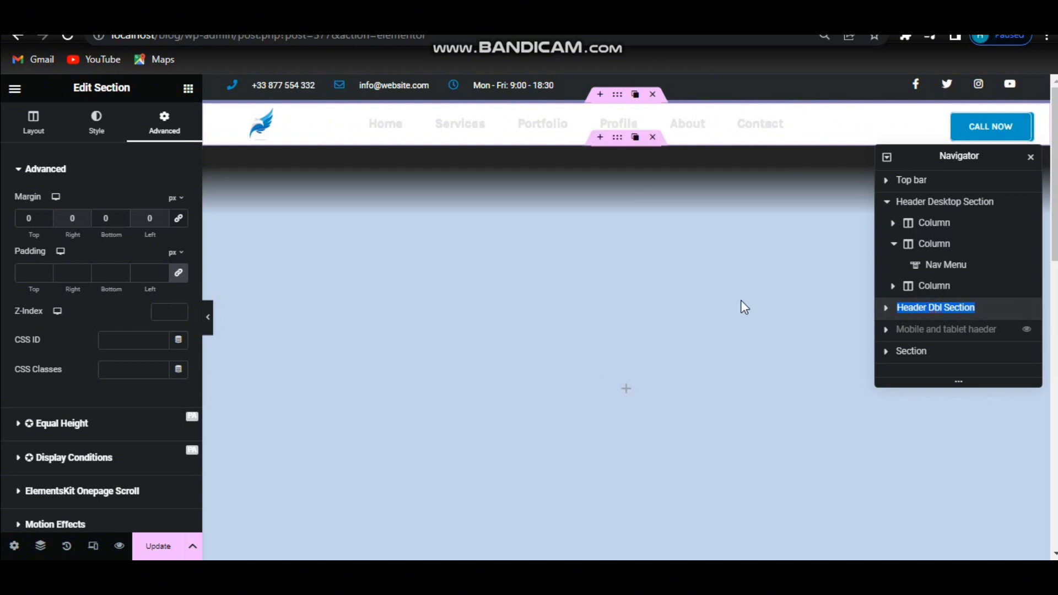
left_click(123, 221)
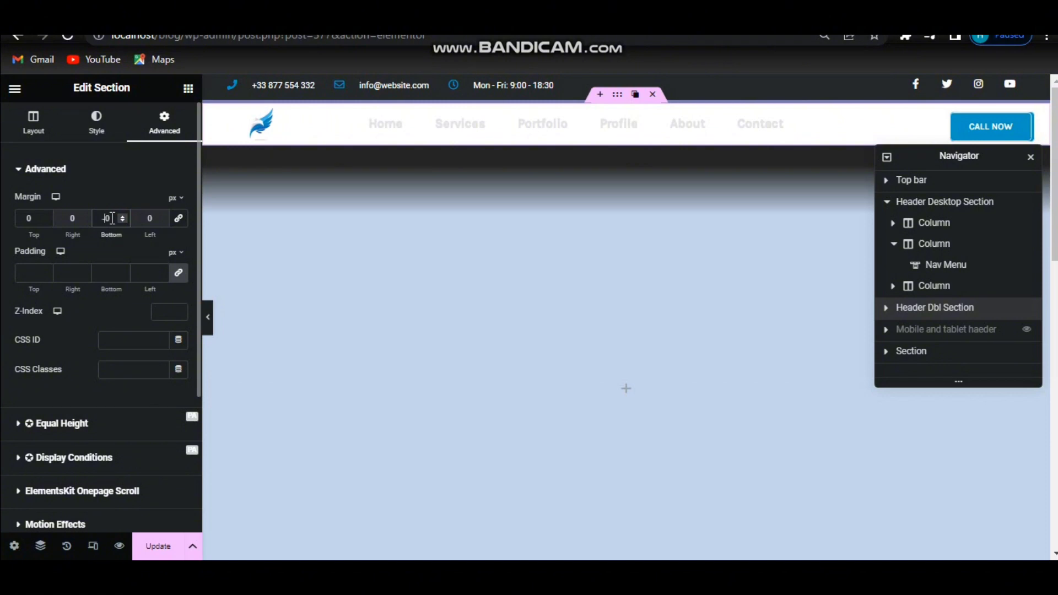
type("66")
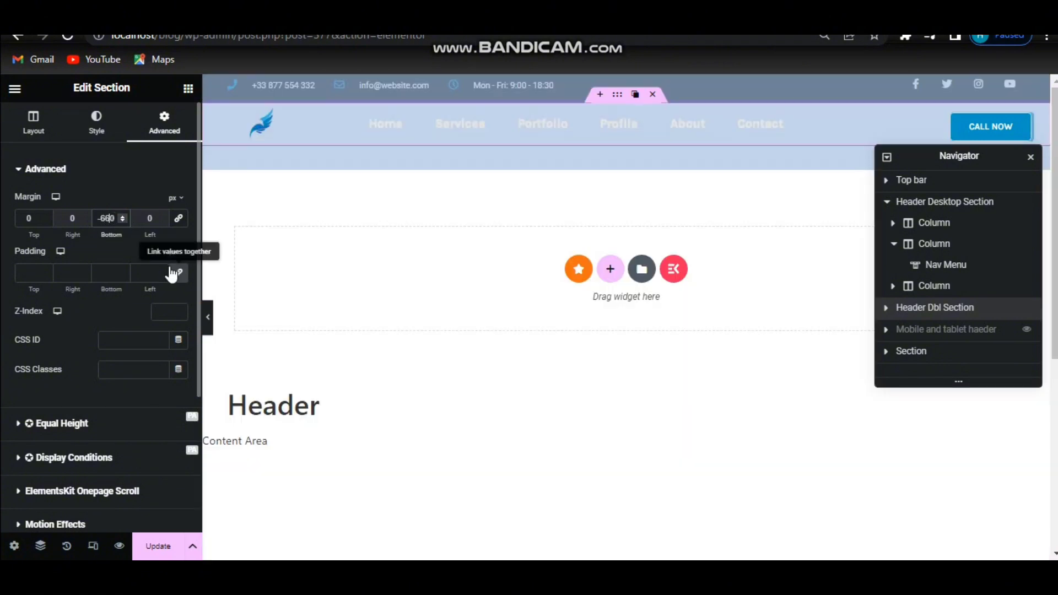
left_click(165, 312)
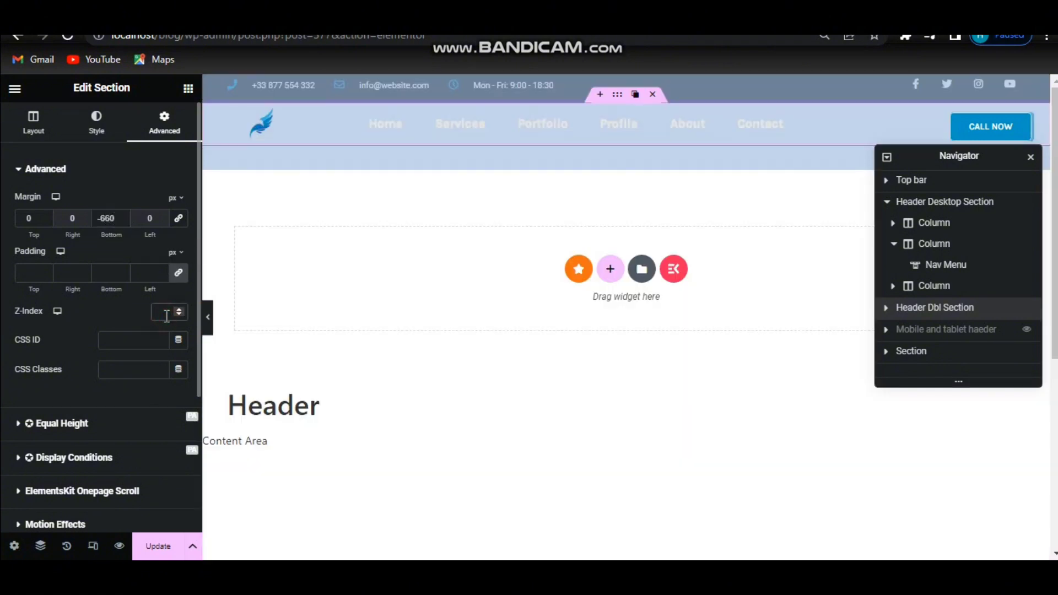
left_click(116, 219)
key("BackSpace")
Step: Give the Header Dbl Section a z-index of 777 and the CSS class sticky-header
left_click(172, 314)
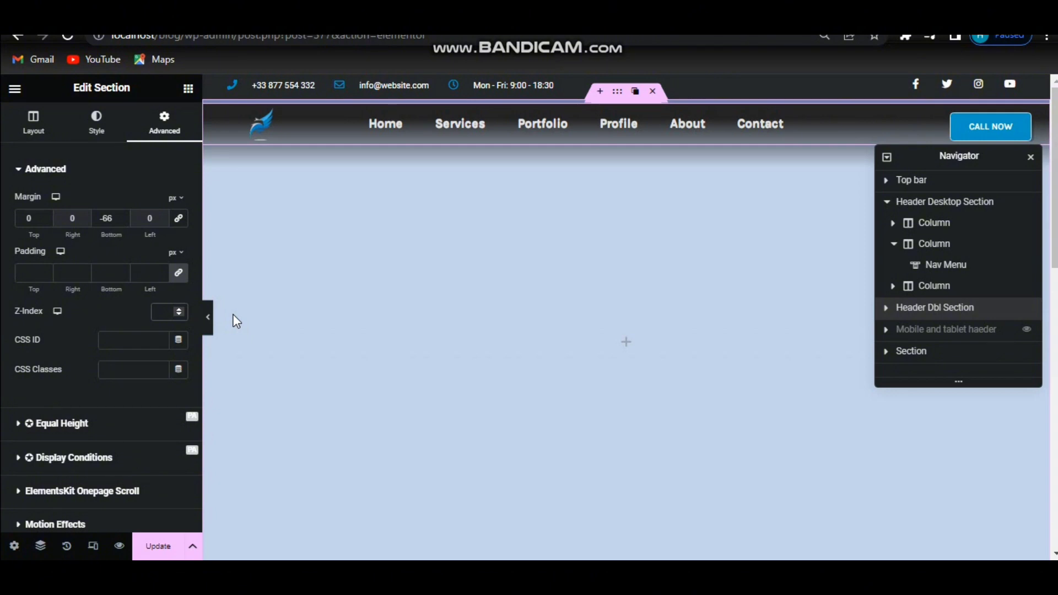
type("777")
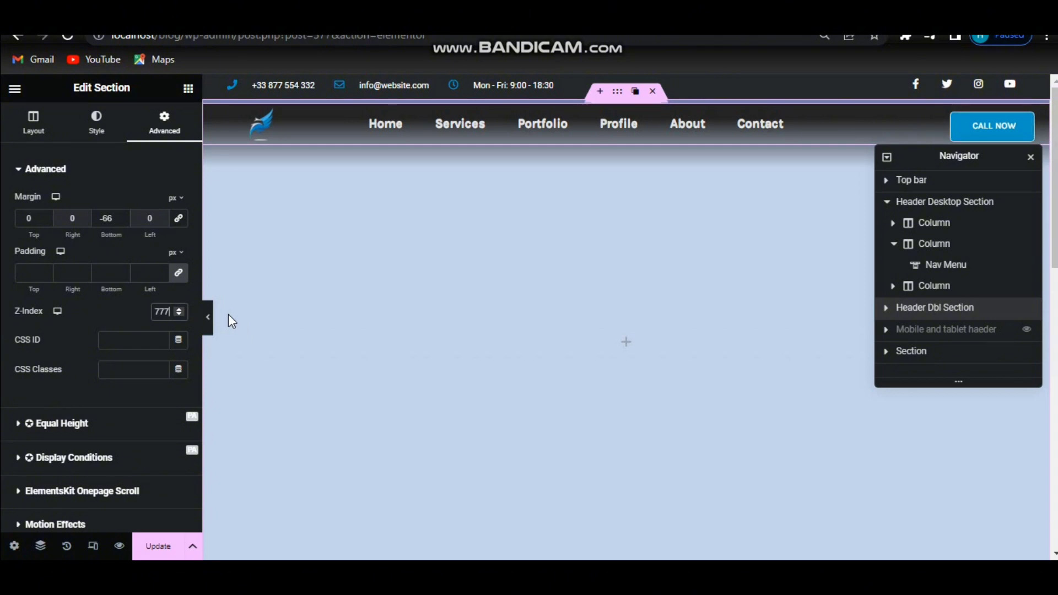
left_click(135, 371)
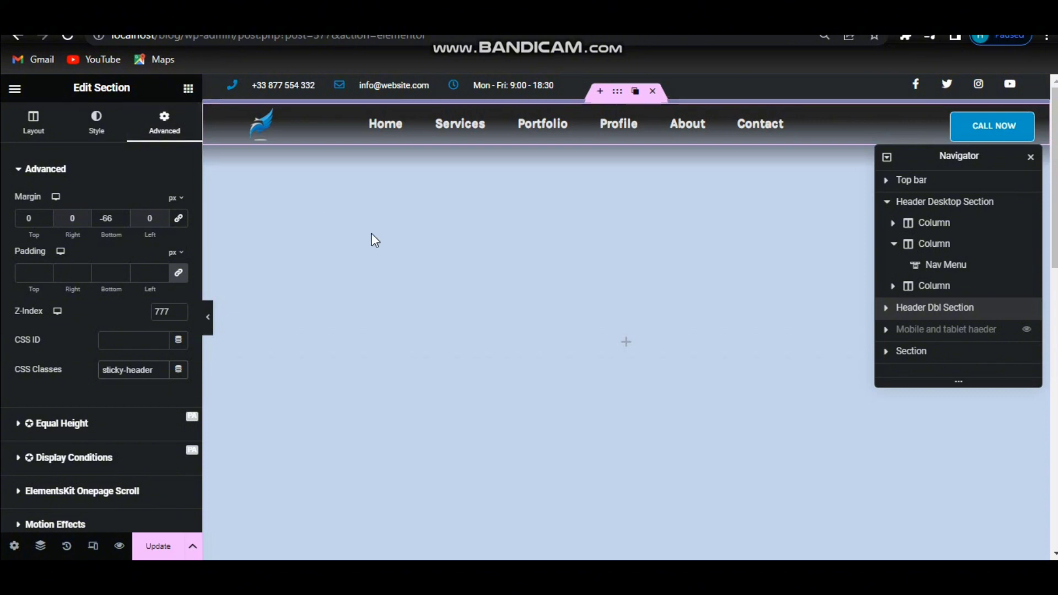
Step: Paste the .sticky-header rules into the section's custom CSS, with top -70px, z-index -1 and a 1s ease top transition
left_click(41, 169)
left_click(90, 413)
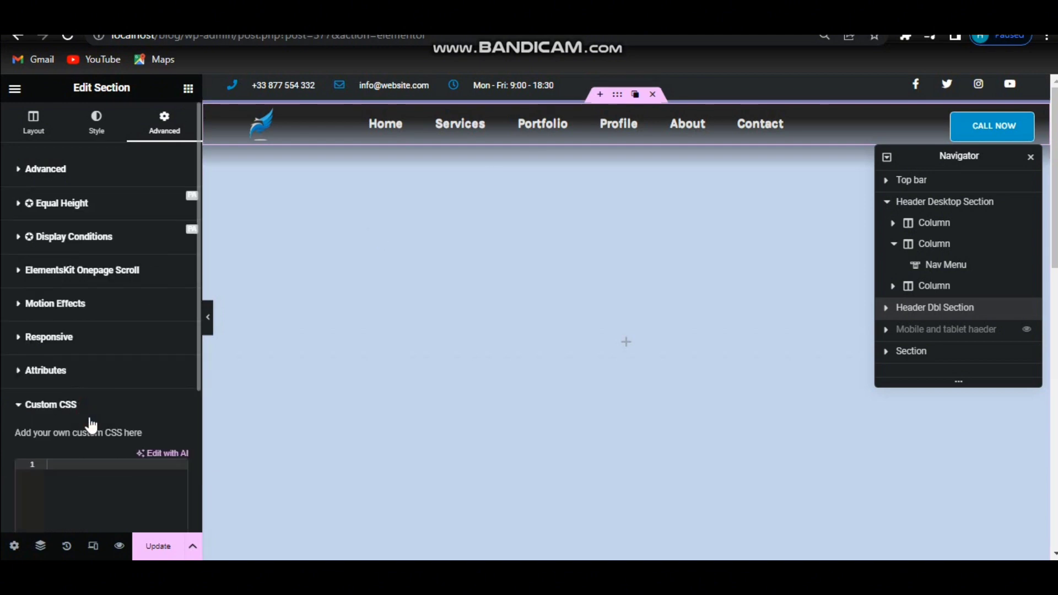
key("ctrl+v")
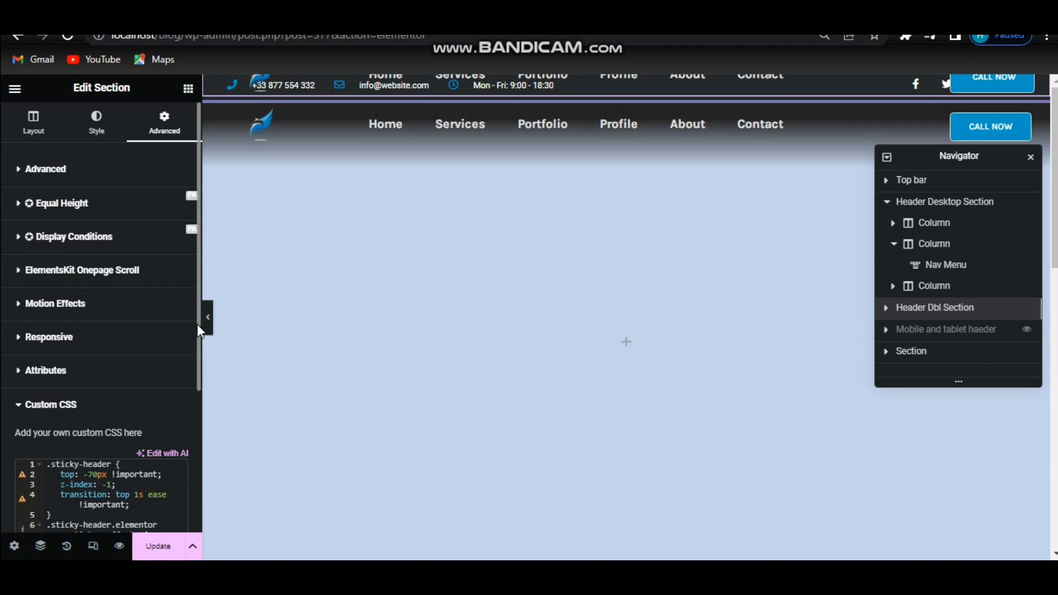
Step: Make the Header Dbl Section sticky to the top with an effects offset of 200
left_click(111, 313)
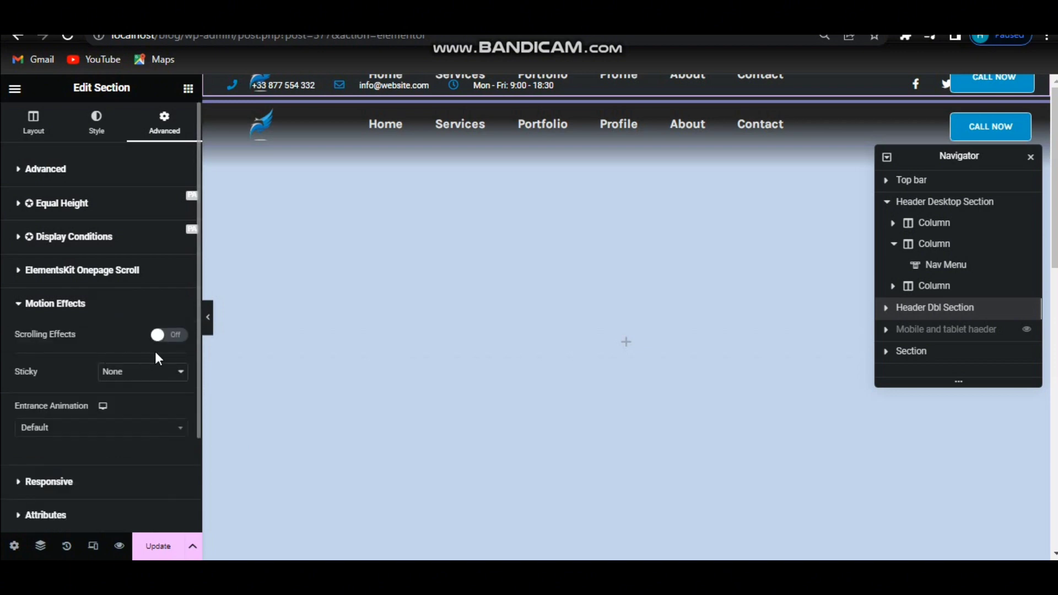
left_click(144, 374)
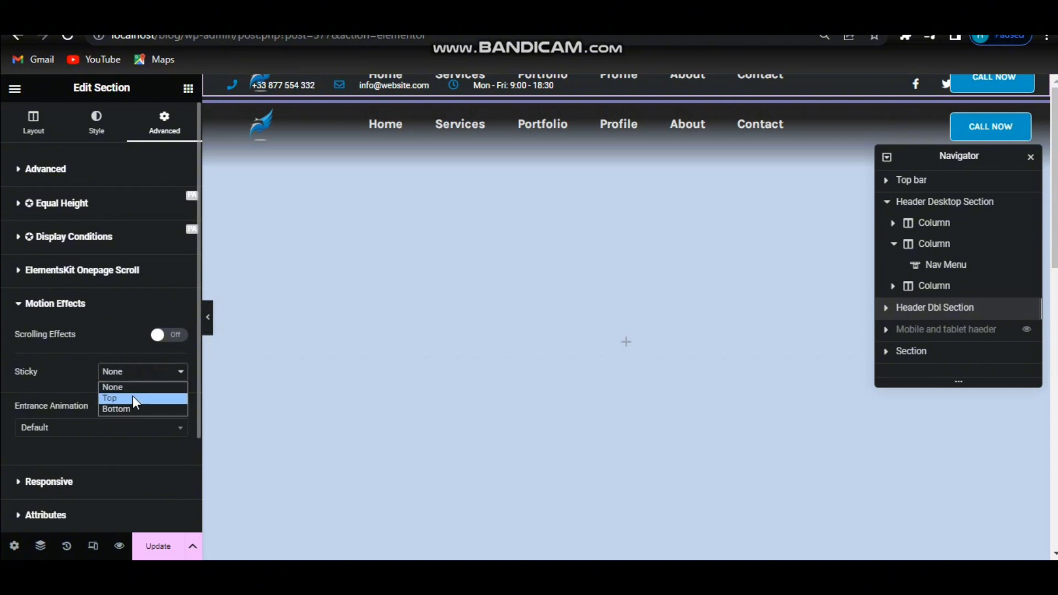
left_click(133, 398)
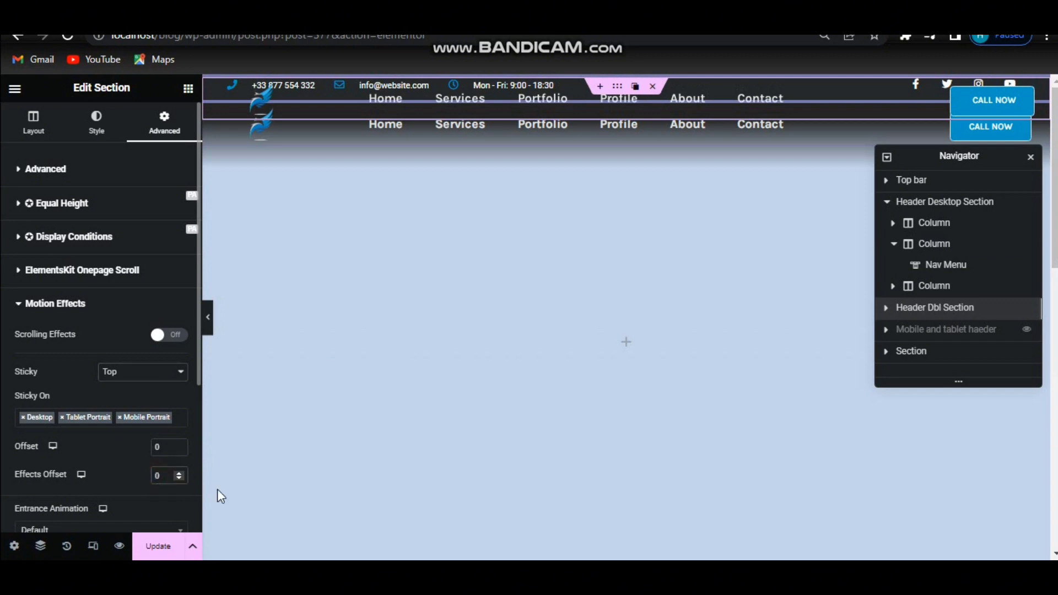
type("200")
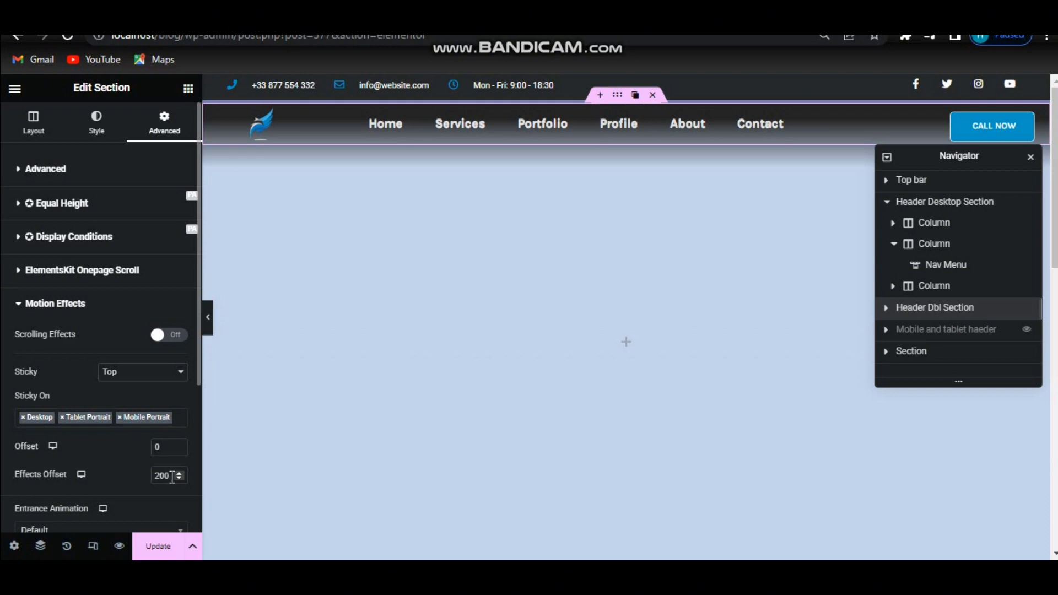
mouse_move(1054, 223)
left_mouse_down()
mouse_move(1055, 438)
mouse_move(1056, 207)
left_mouse_up()
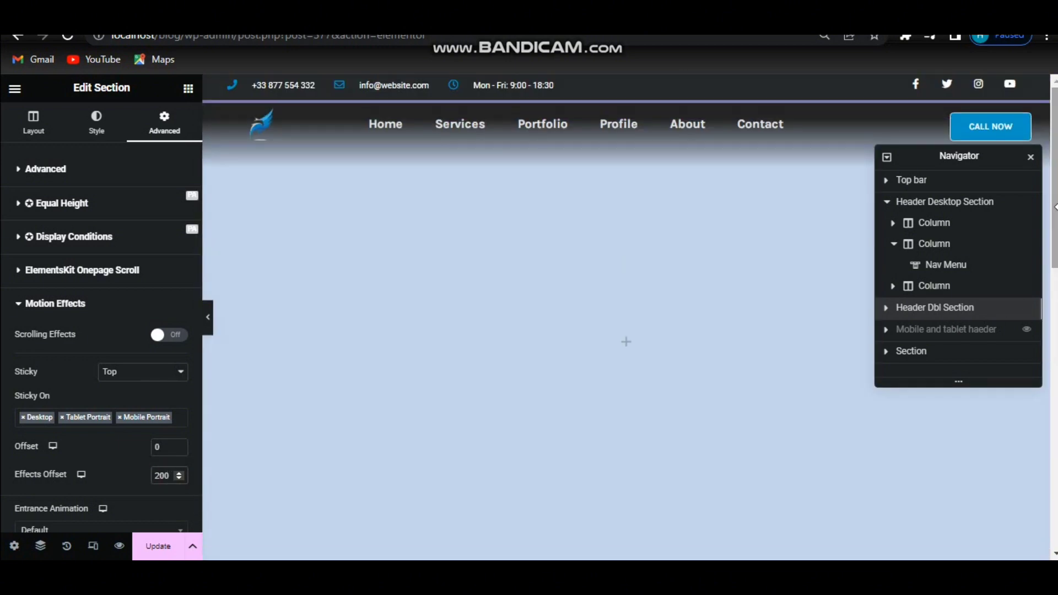
scroll(626, 317, "down", 5)
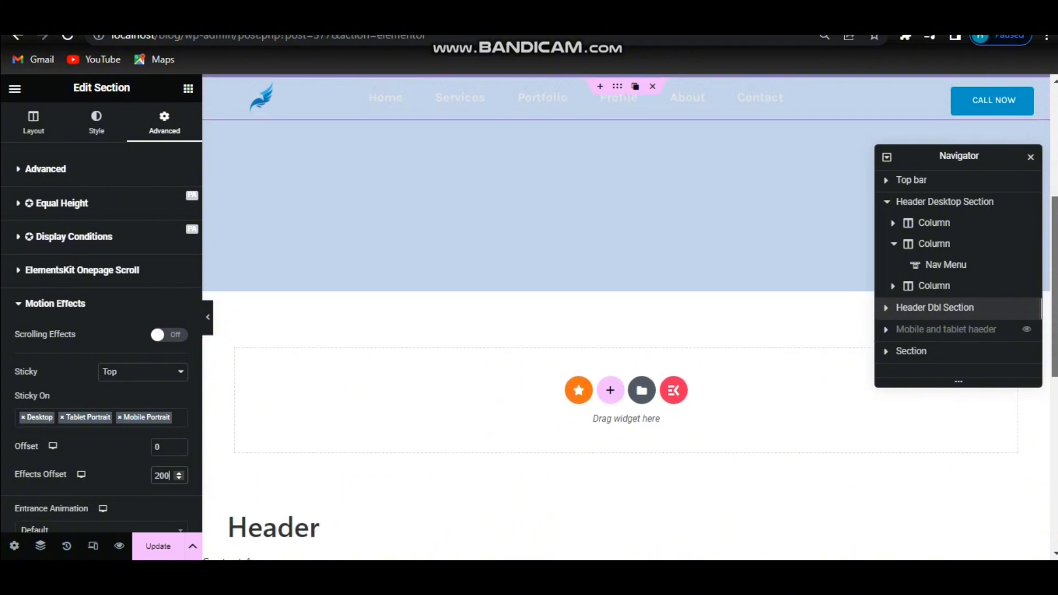
scroll(626, 156, "up", 4)
scroll(626, 317, "up", 2)
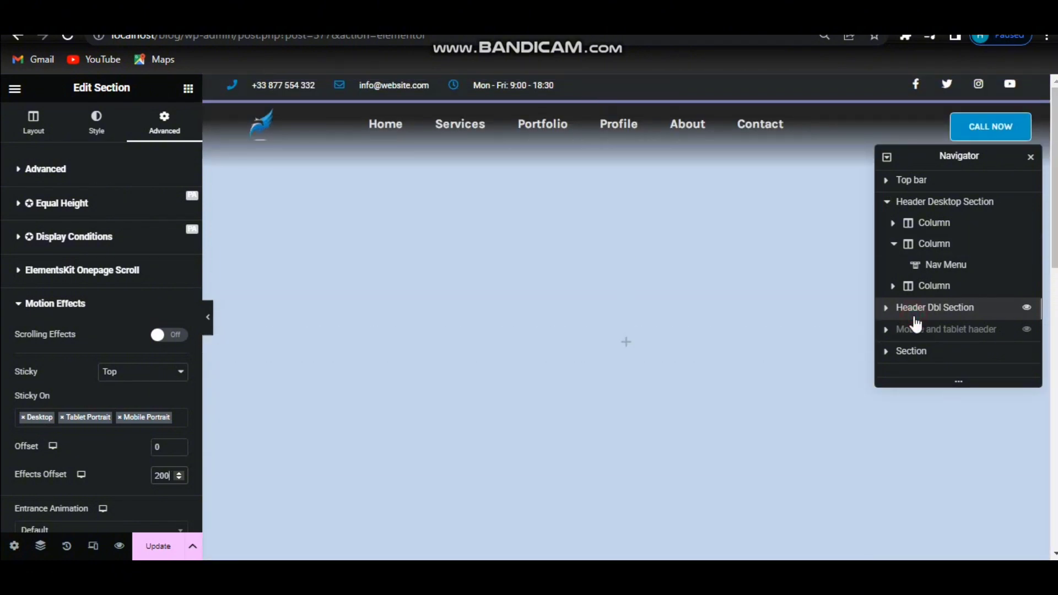
Step: Set the Header Dbl Section's normal background to the semi-transparent black #000000A3
left_click(96, 132)
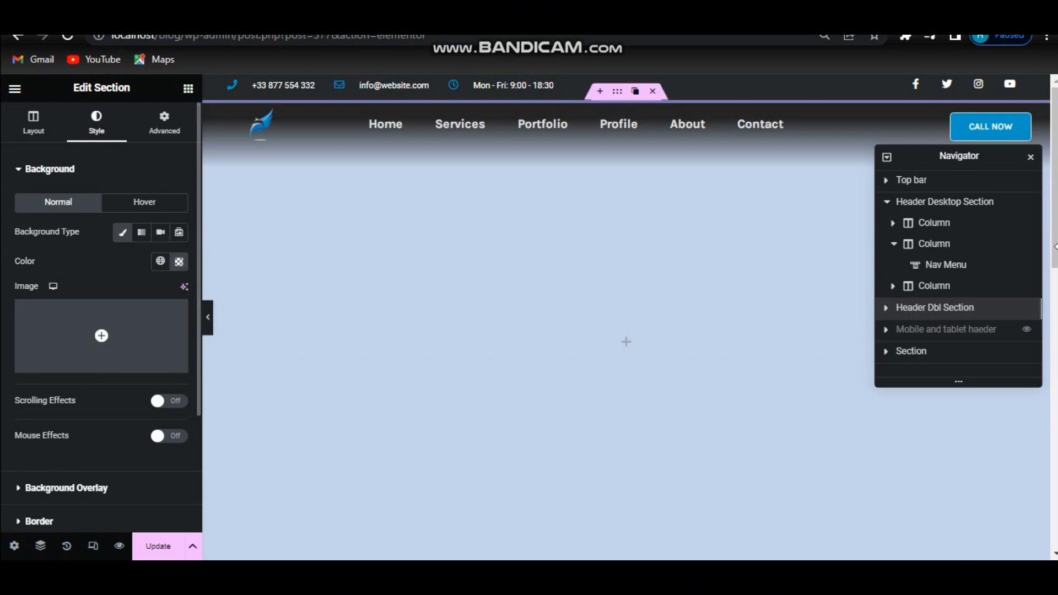
left_click_drag(1055, 208, 1054, 292)
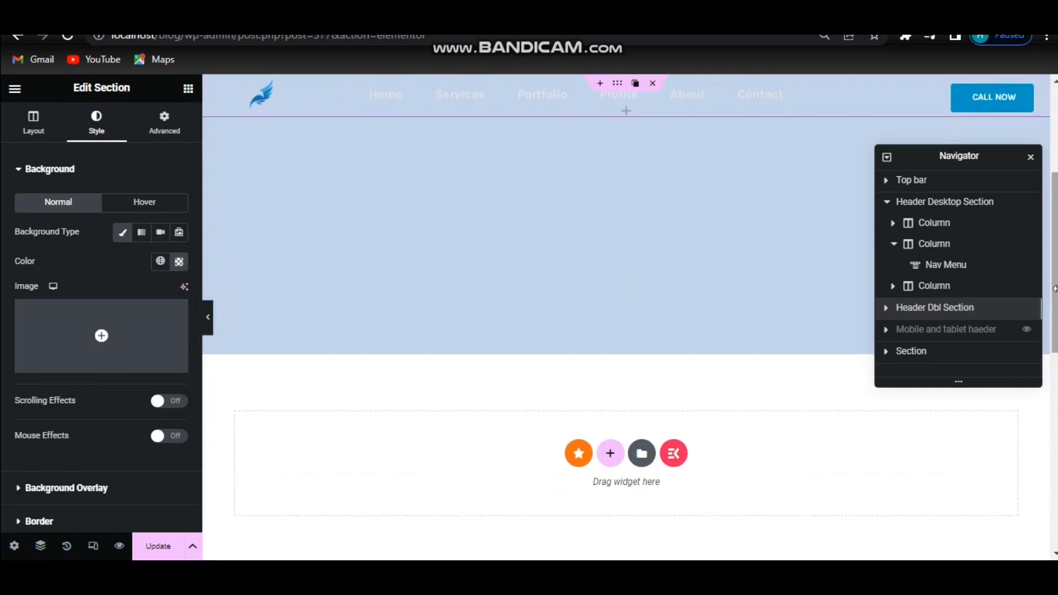
left_click(178, 263)
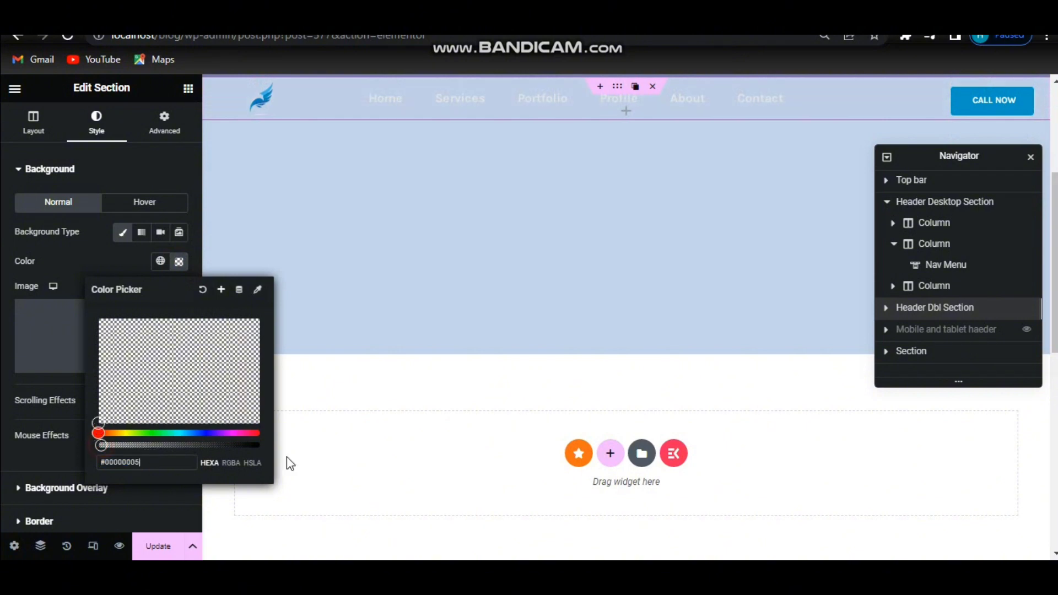
left_click_drag(242, 444, 200, 444)
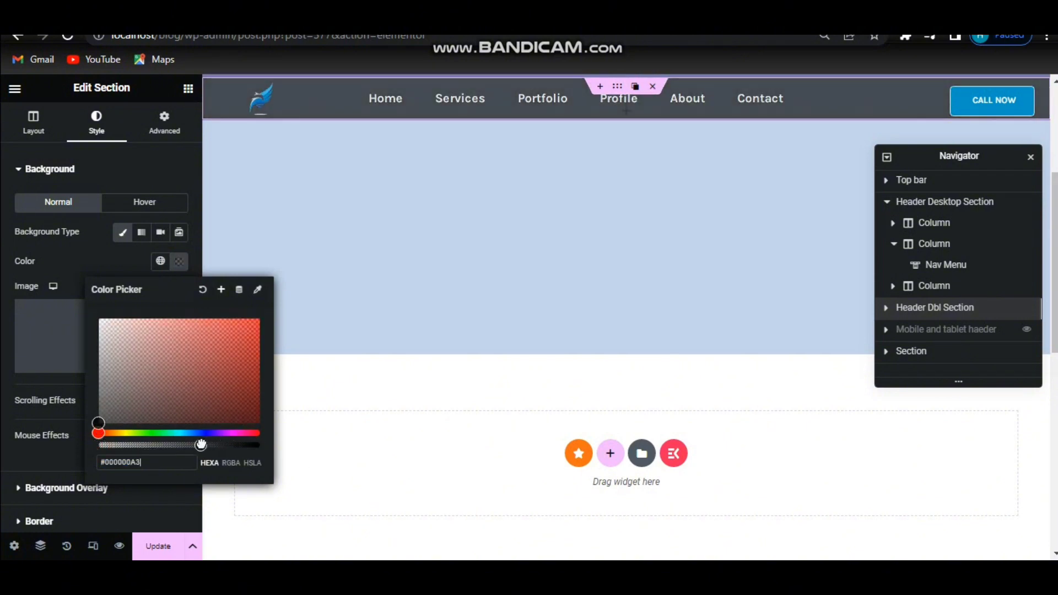
left_click(182, 264)
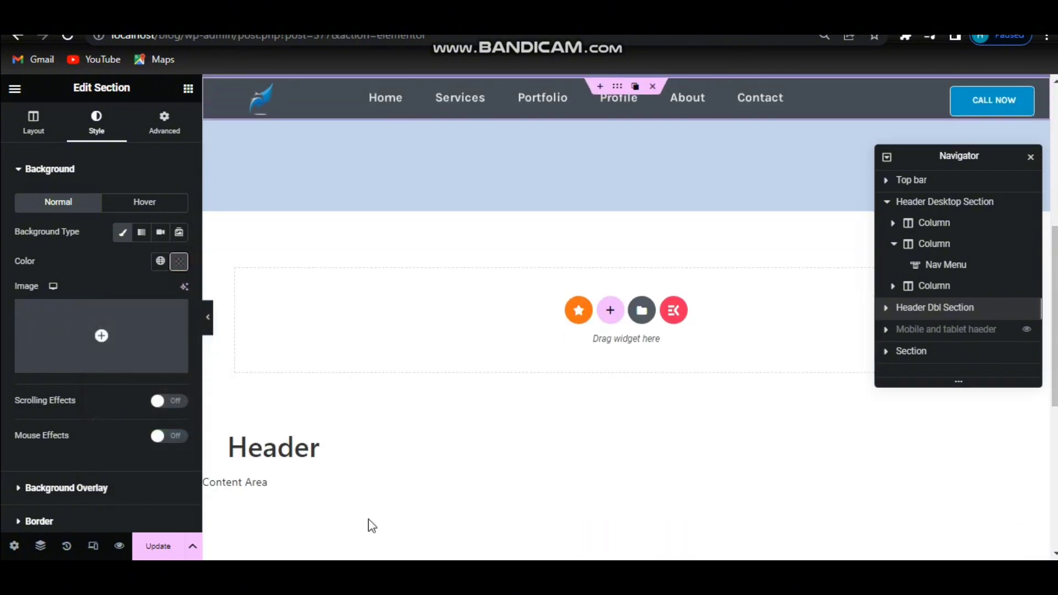
Step: Update the header template and preview it on the site to check the sticky header along the page
left_click(158, 545)
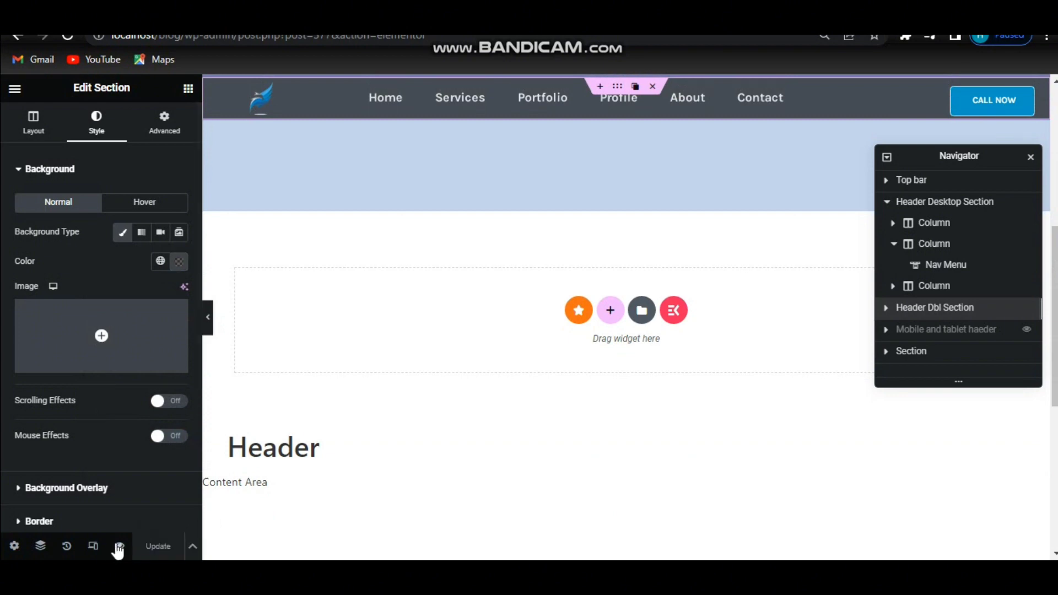
mouse_move(119, 545)
left_click(128, 512)
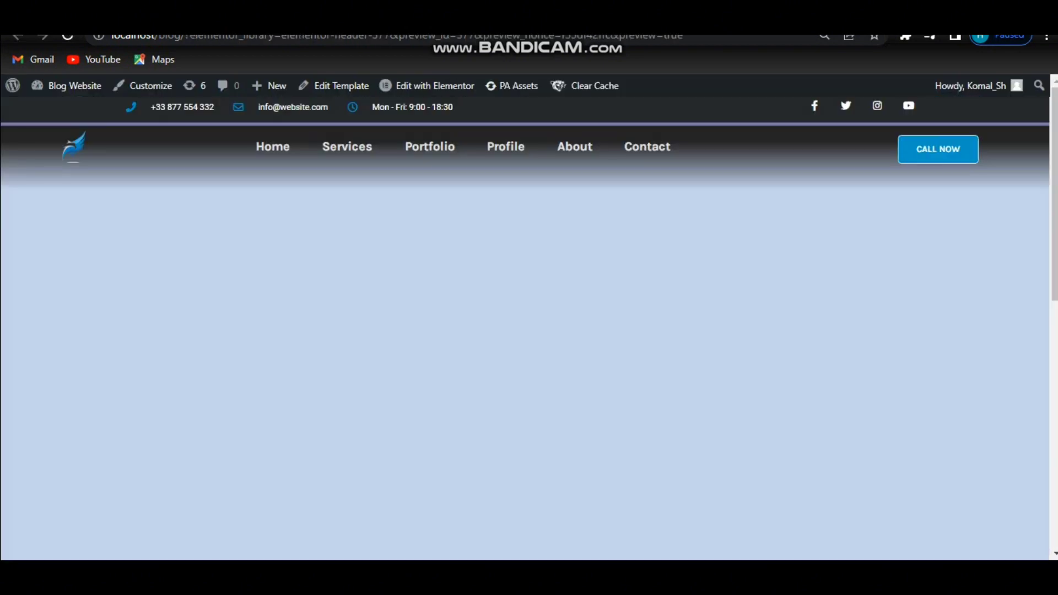
left_click_drag(1055, 194, 1054, 316)
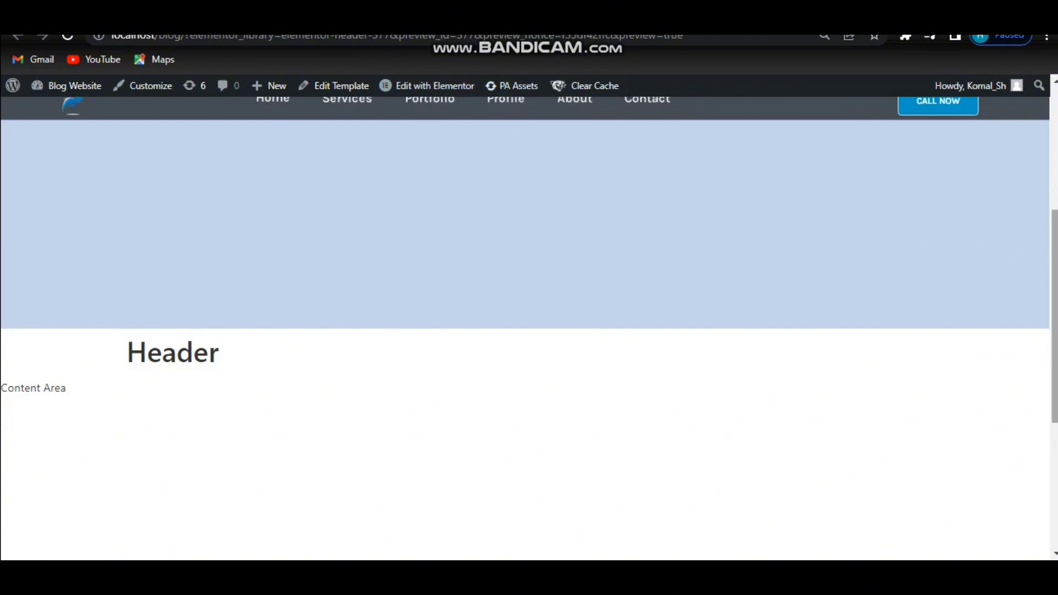
scroll(1047, 259, "up", 5)
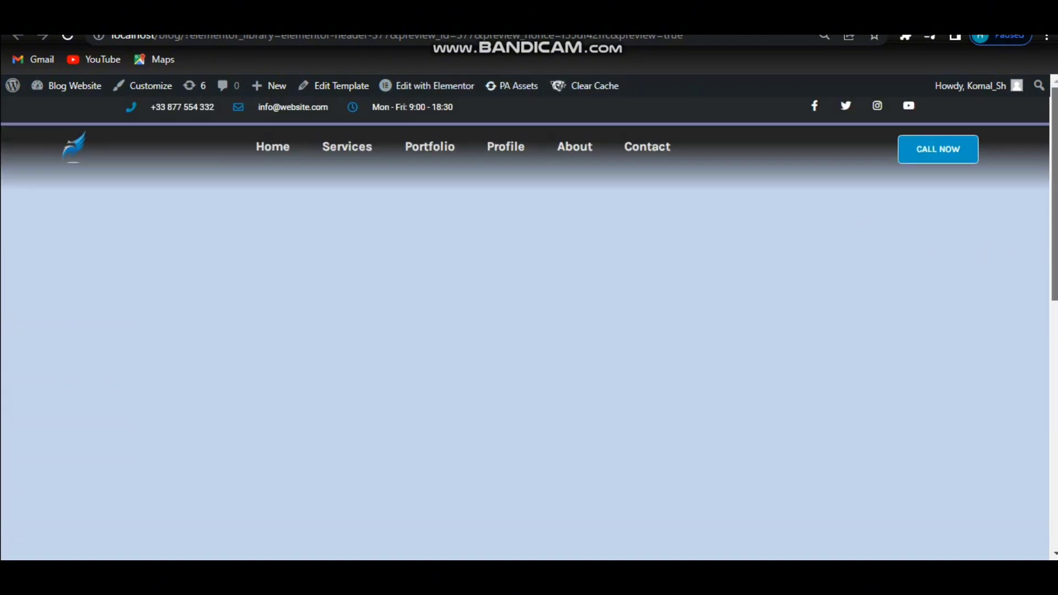
scroll(529, 331, "down", 6)
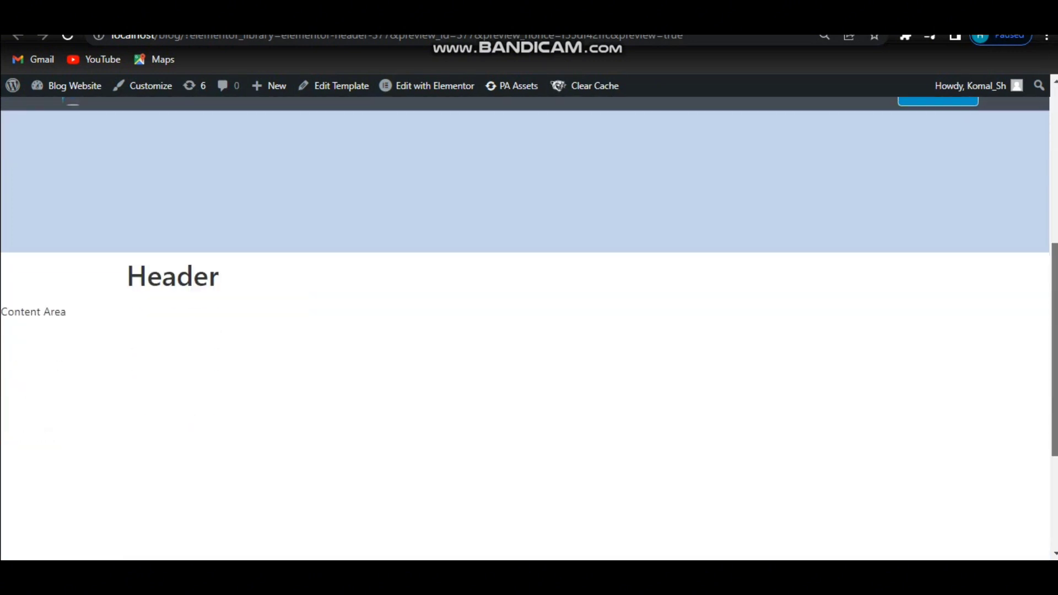
Step: Check the sticky header along the localhost/blog/ home page in a new incognito window, and return to the Elementor editor
scroll(529, 330, "up", 6)
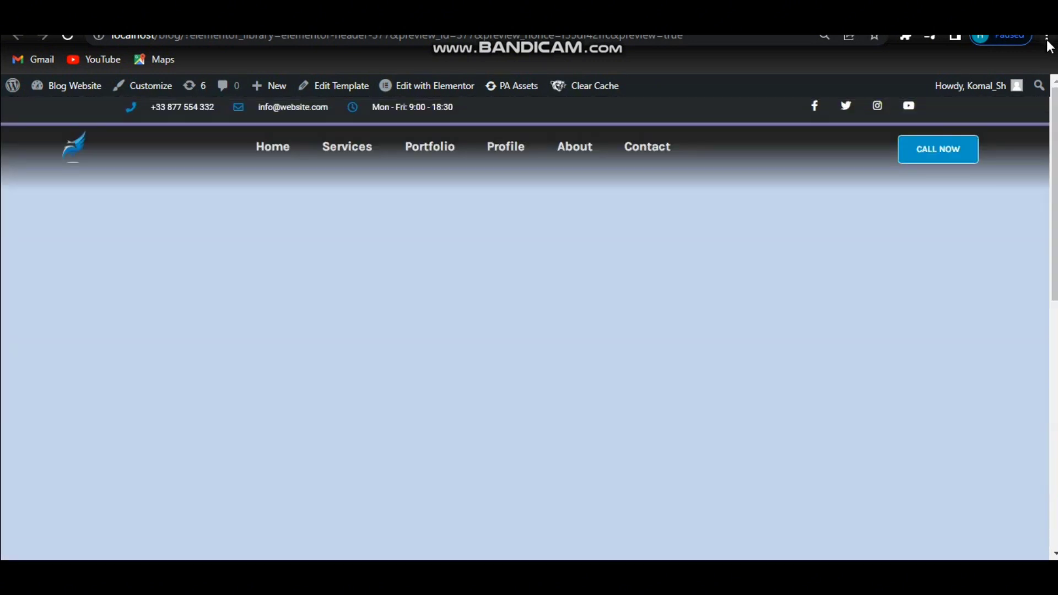
left_click(1047, 38)
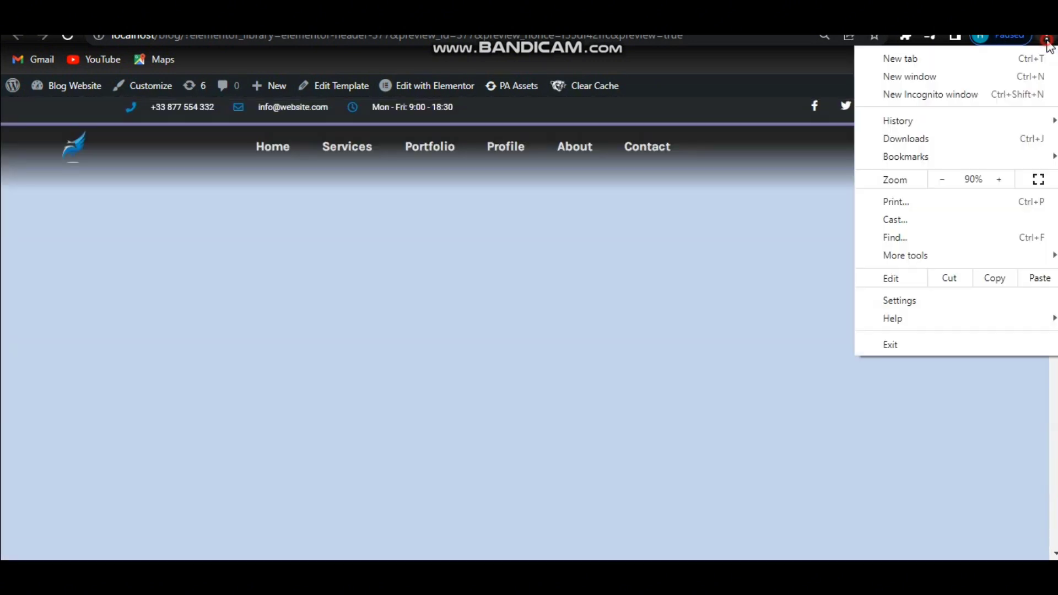
left_click(917, 93)
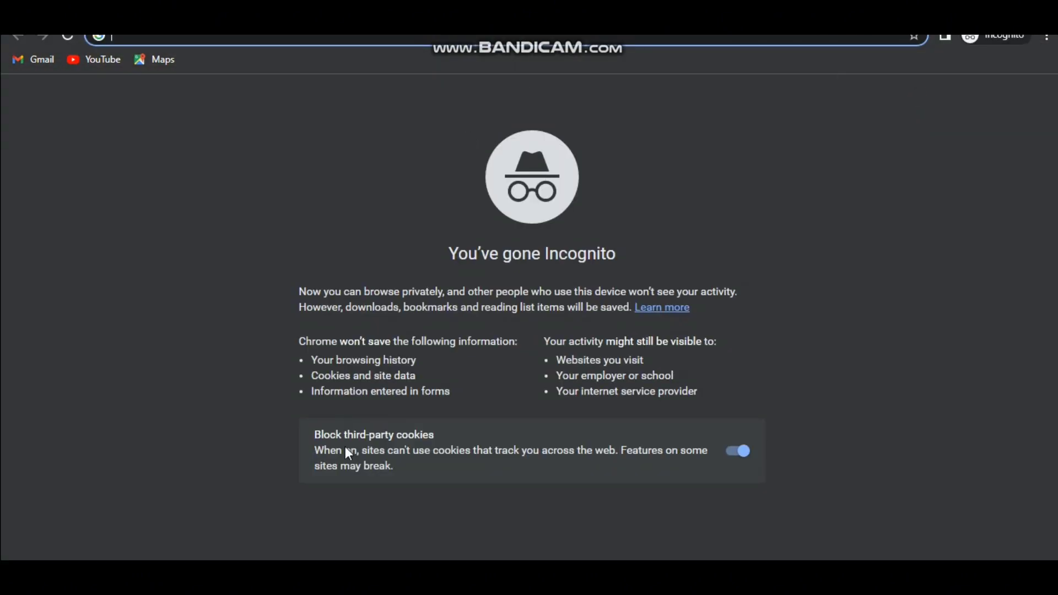
scroll(529, 311, "down", 5)
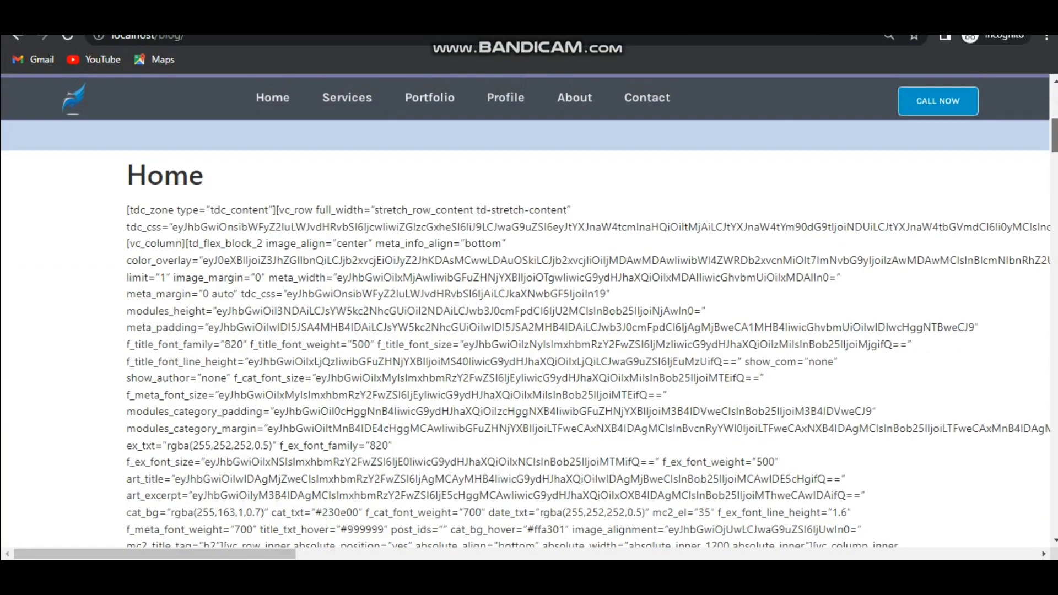
scroll(529, 311, "up", 4)
scroll(529, 311, "up", 2)
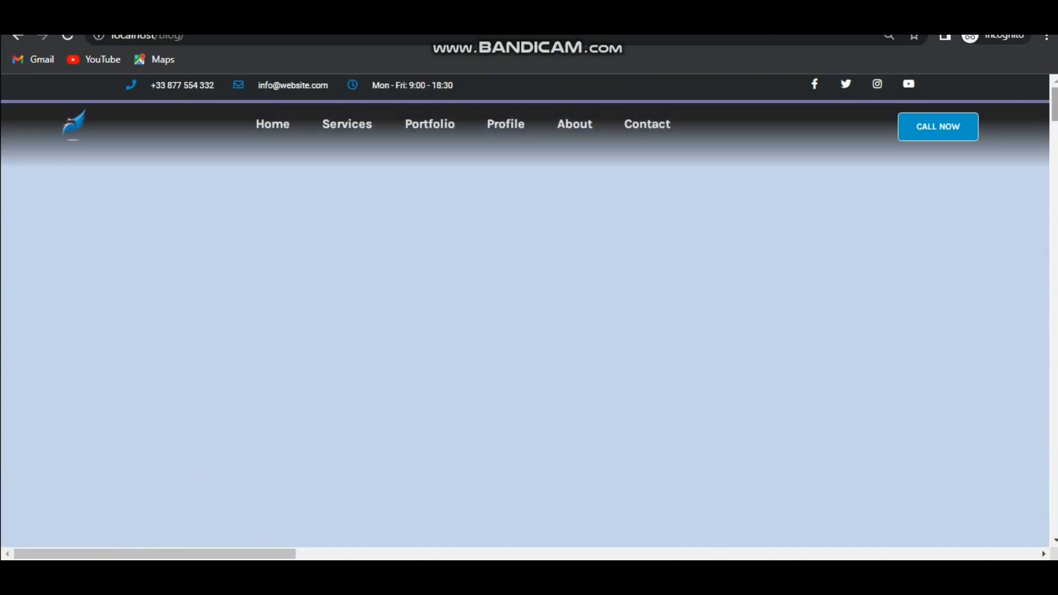
scroll(529, 311, "down", 3)
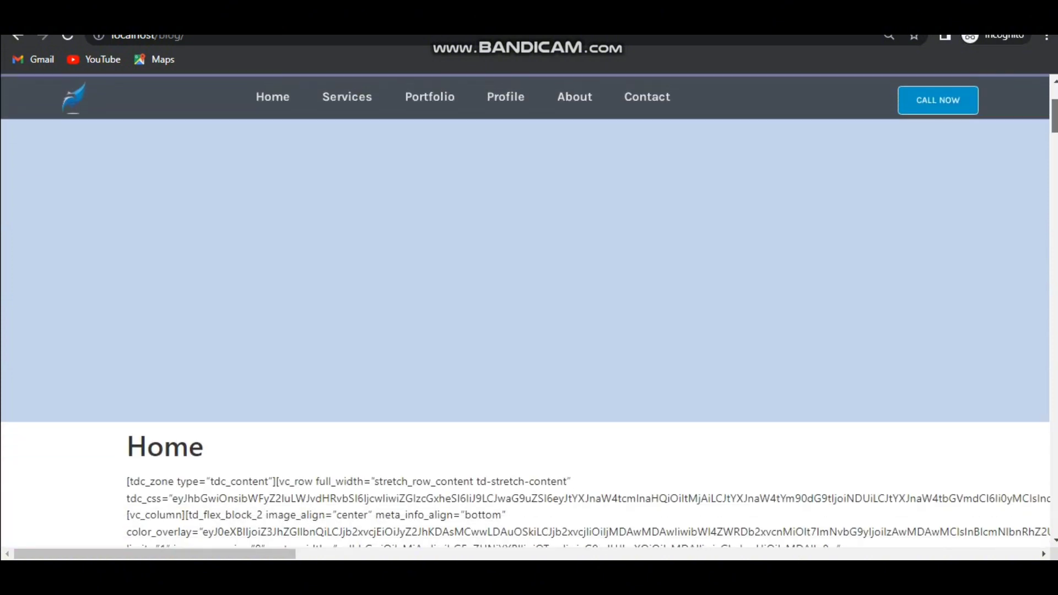
key("alt+Tab")
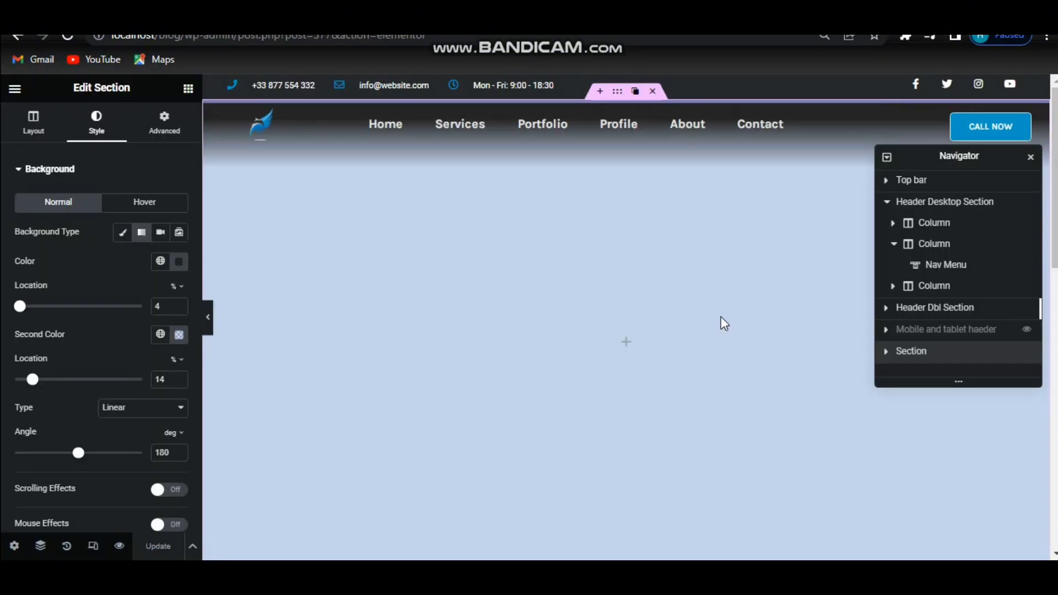